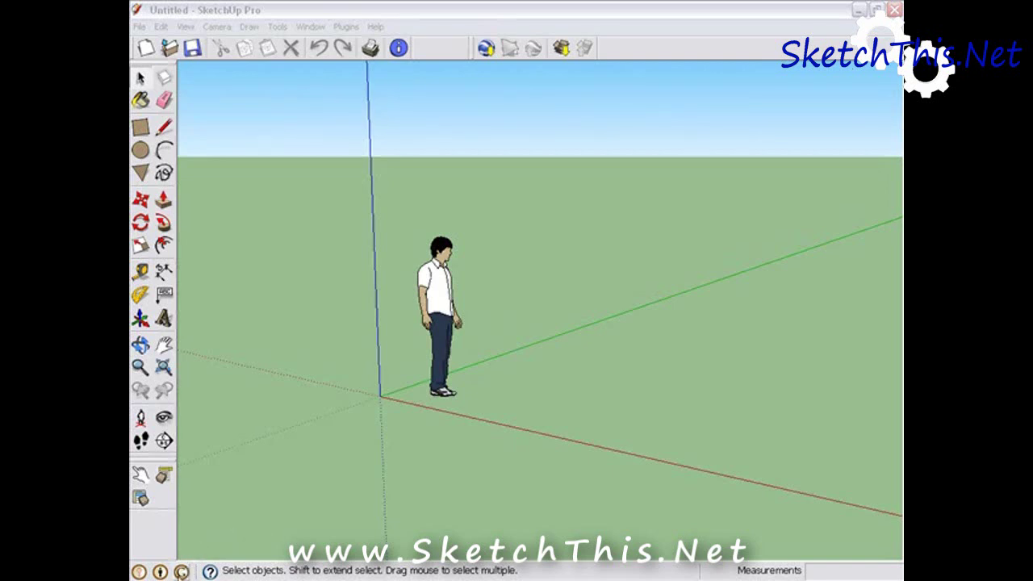
Confirm the signed-in Warehouse account and open the 3D Warehouse window.
left_click(182, 571)
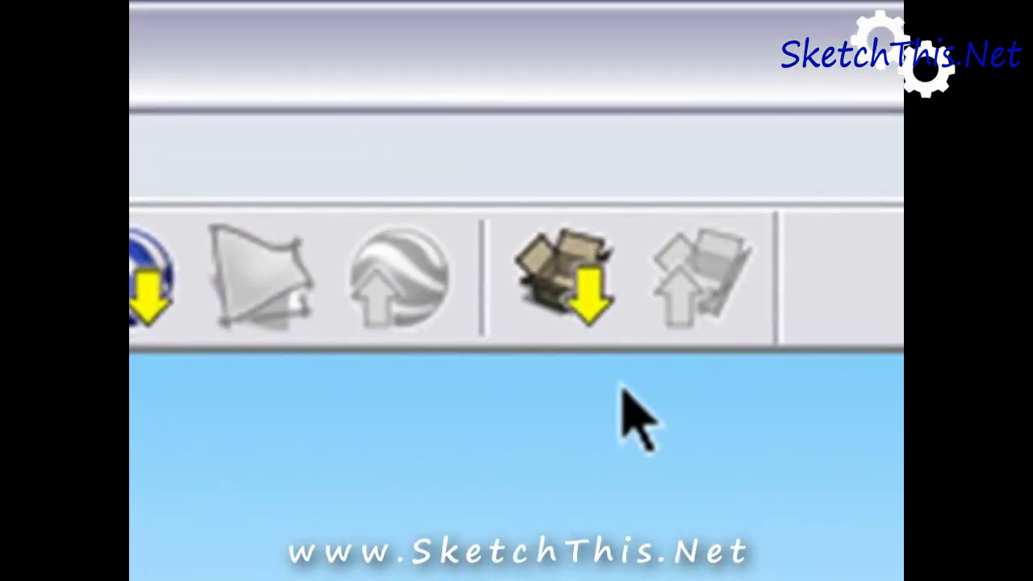
left_click(562, 301)
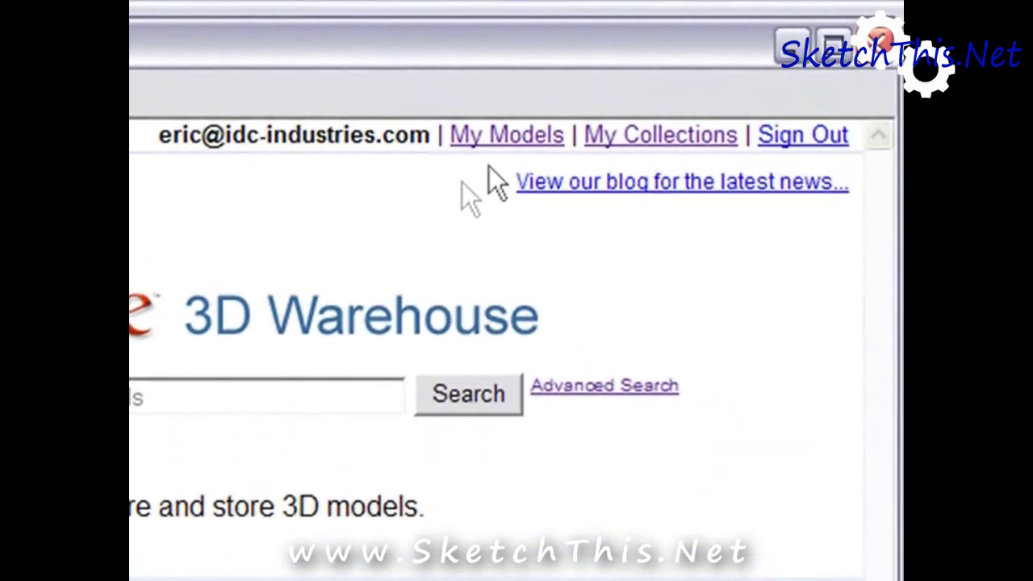
From My Collections, start a collection named 'Appliances' described as 'My favorite appliances'.
left_click(633, 131)
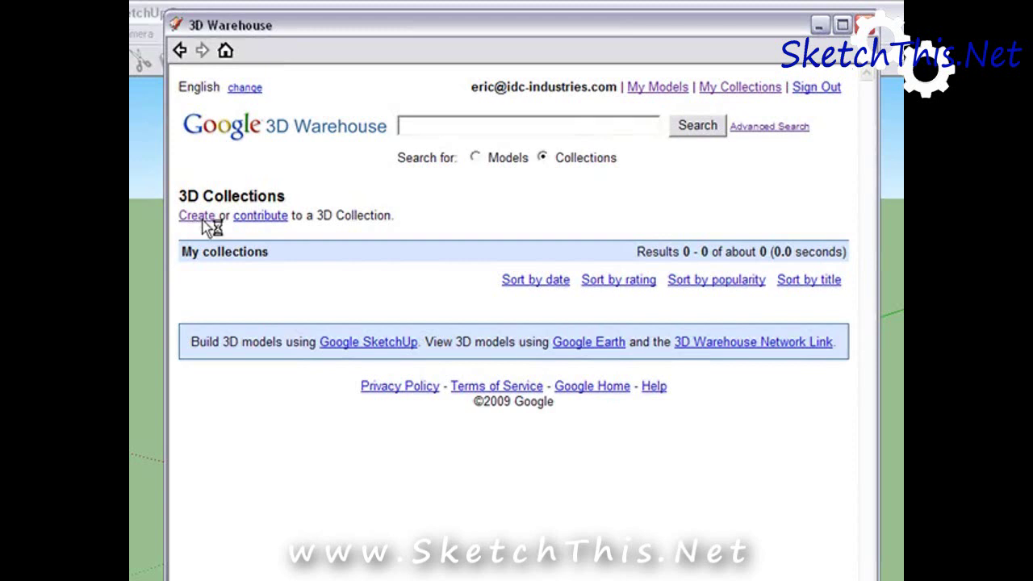
left_click(228, 214)
type("Appliances")
key("Tab")
key("Tab")
type("My favorite")
key("BackSpace")
key("BackSpace")
key("BackSpace")
key("BackSpace")
key("BackSpace")
type("orite appliances")
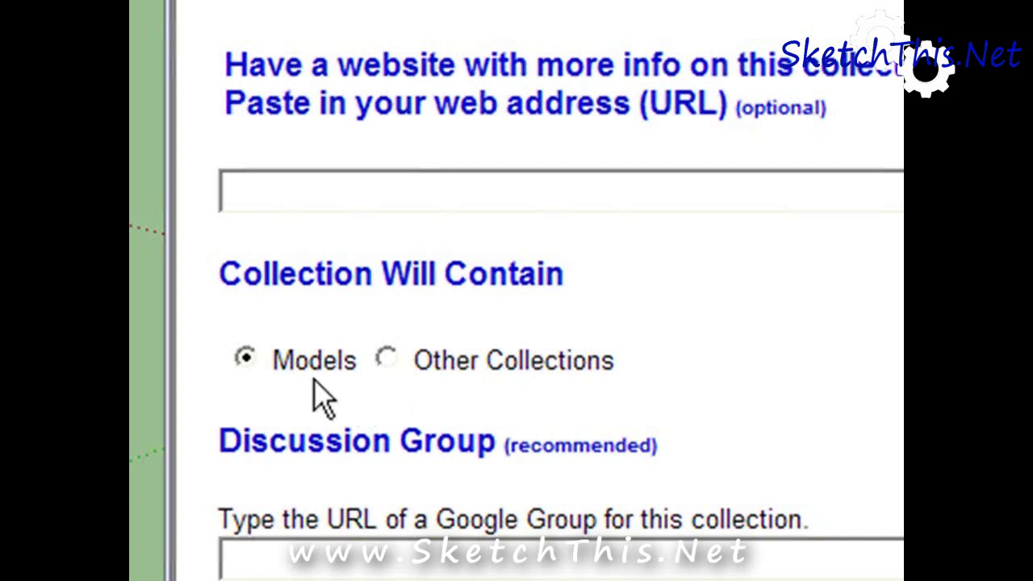
Keep the collection set to contain Models and save the empty Appliances collection.
left_click(242, 357)
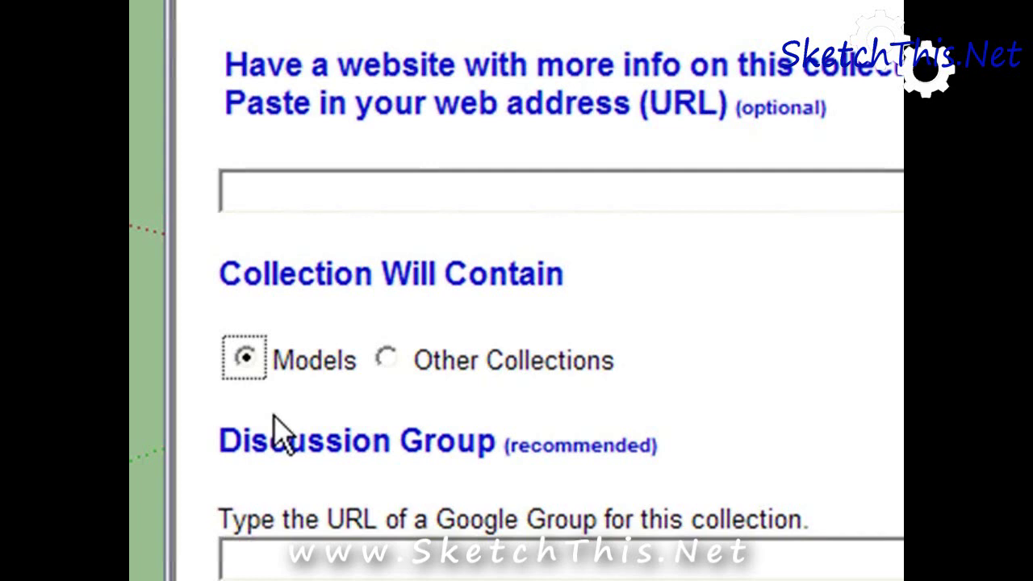
scroll(275, 434, "down", 3)
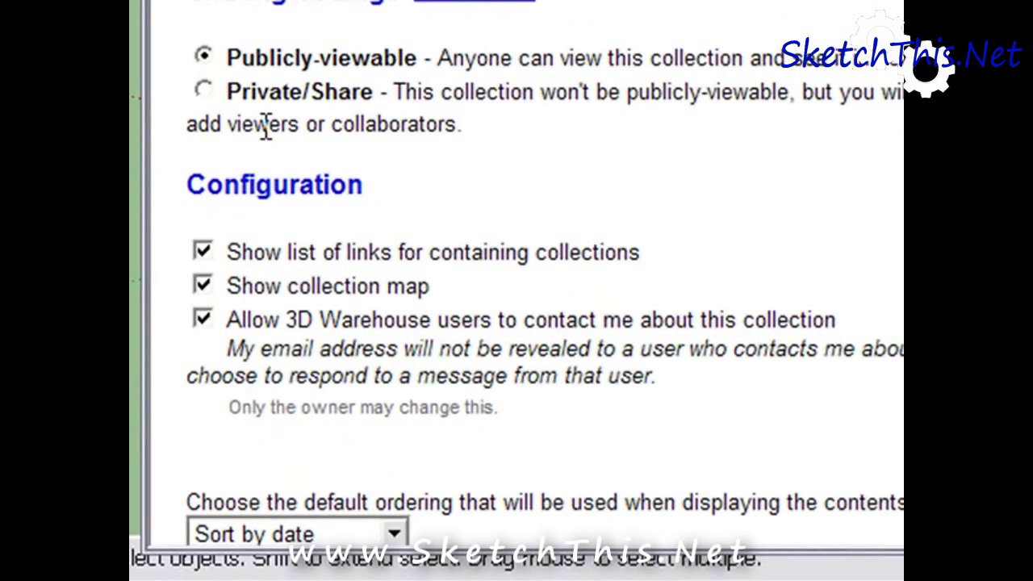
scroll(262, 137, "down", 10)
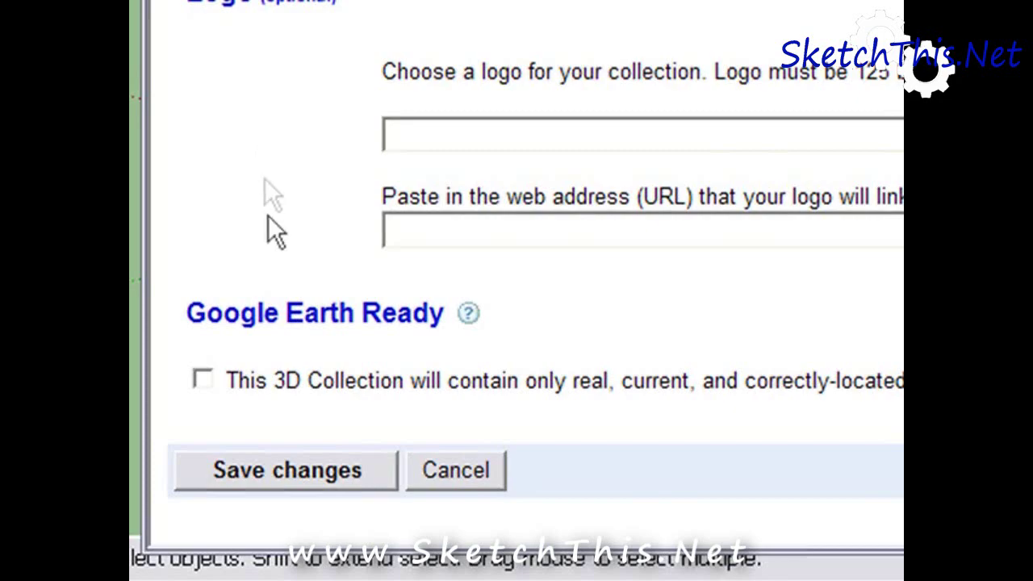
left_click(303, 472)
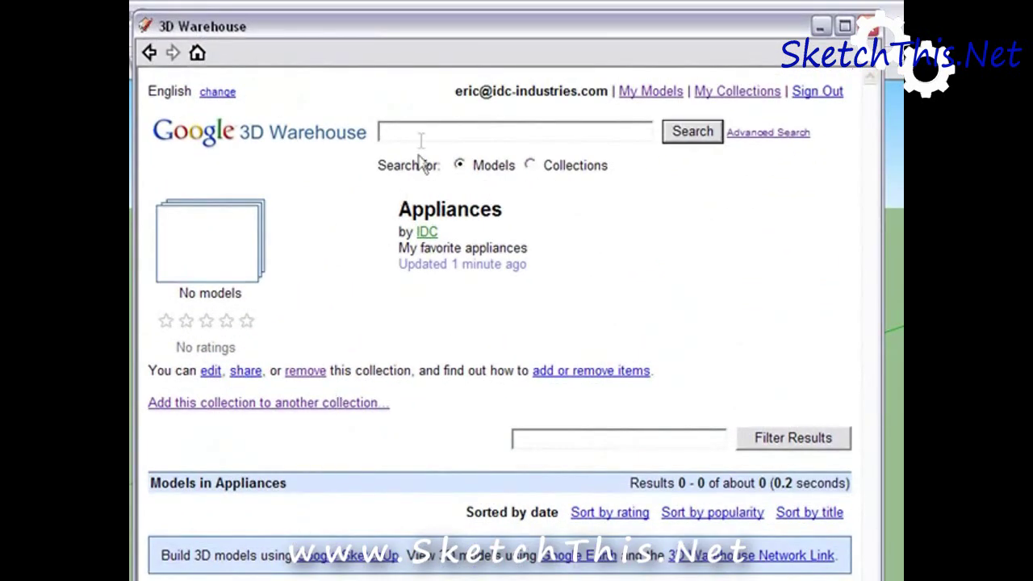
Search for 'kitchenaid' and open the KitchenAid French Door refrigerator model page.
left_click(420, 131)
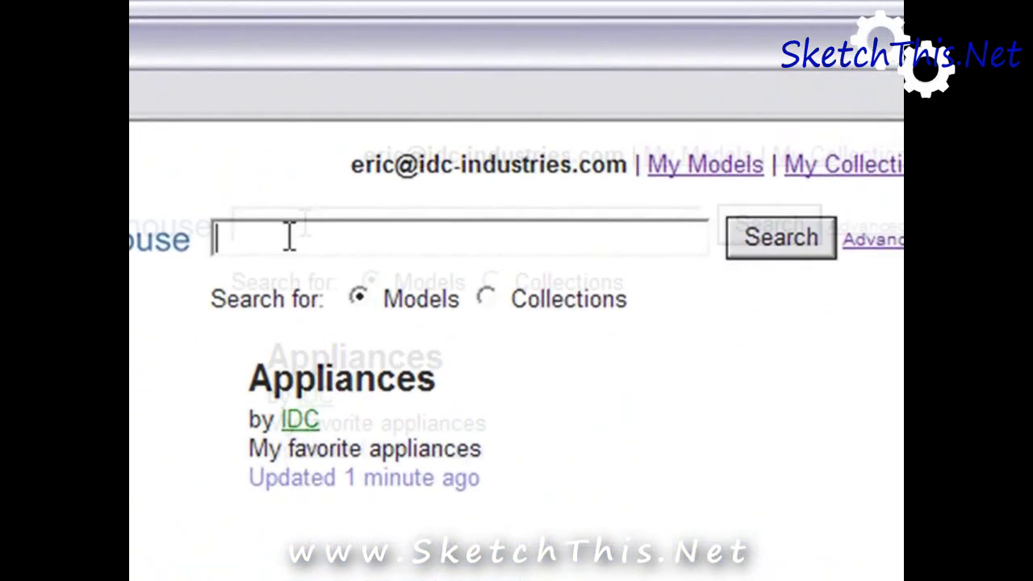
type("kitchenaid")
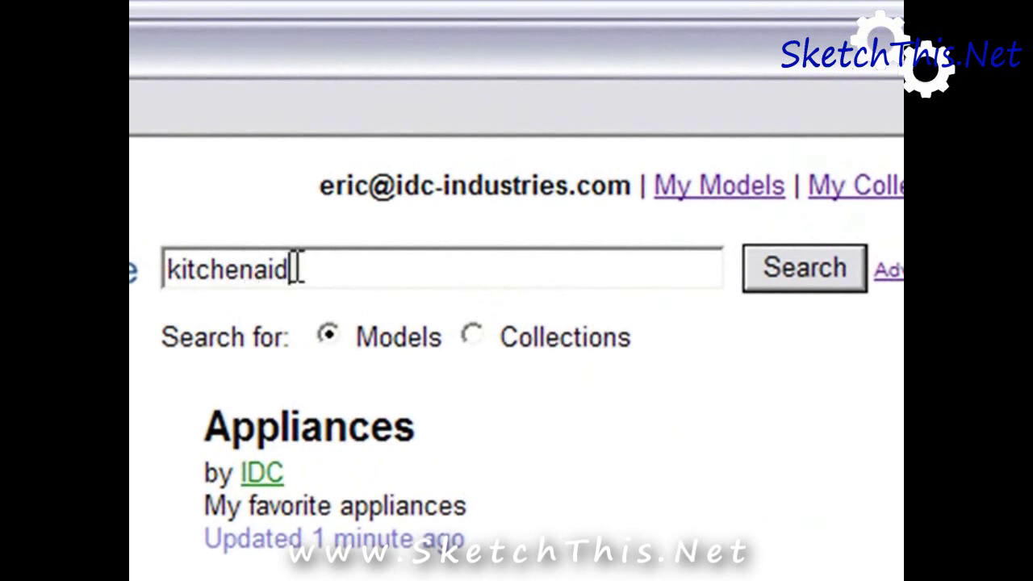
left_click(776, 282)
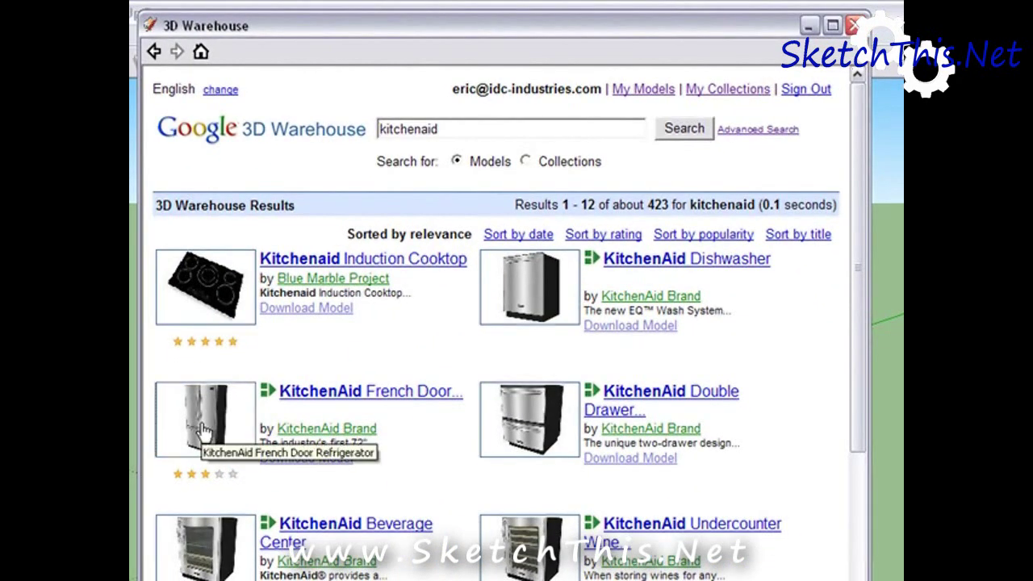
left_click(205, 434)
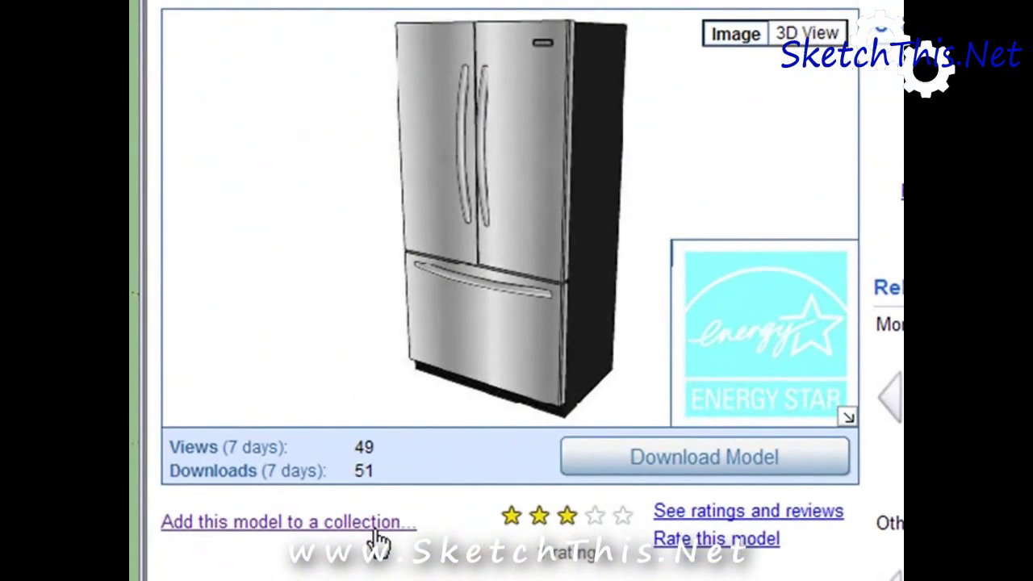
Add the French Door refrigerator to the Appliances collection.
left_click(379, 523)
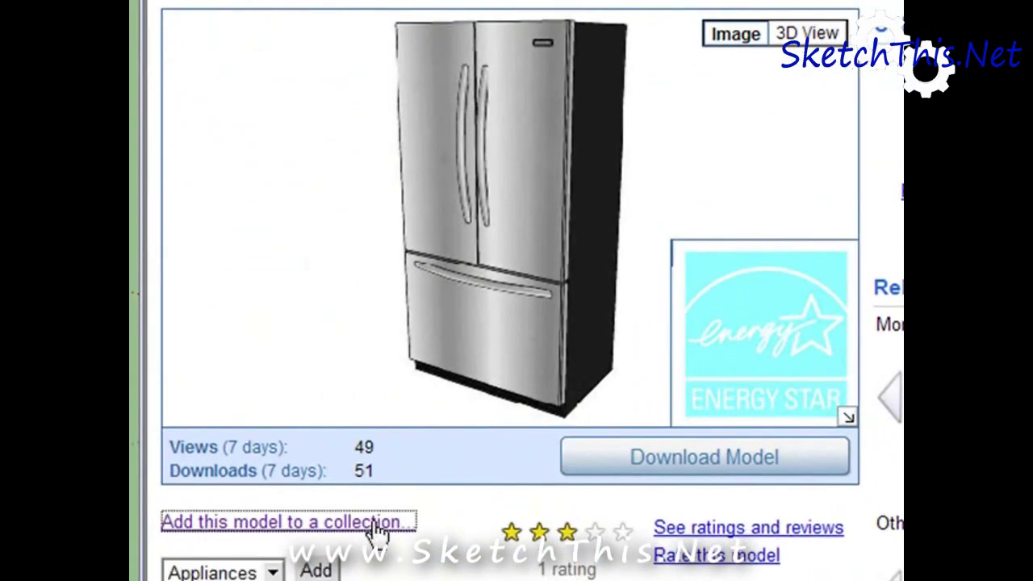
scroll(481, 562, "down", 3)
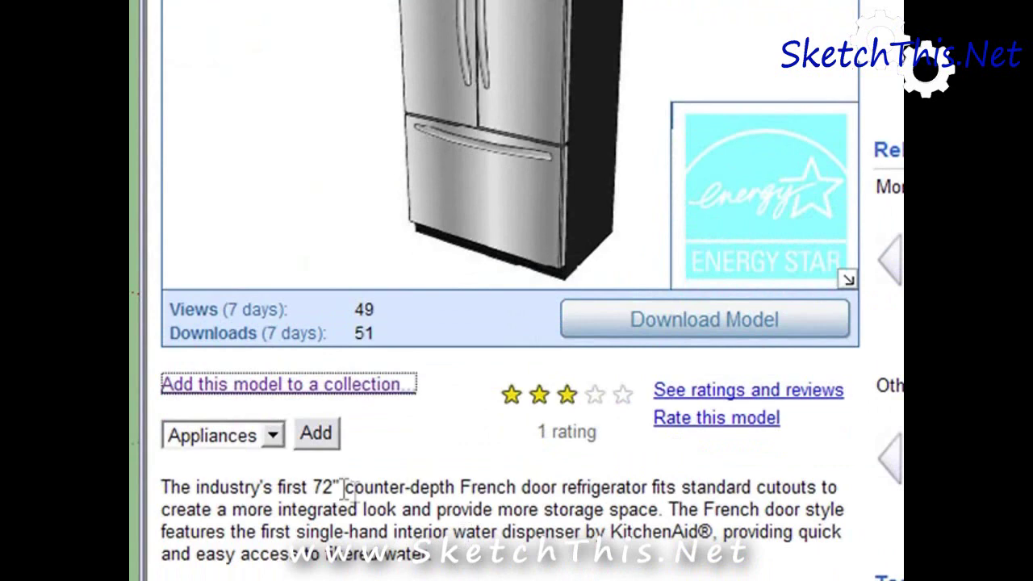
left_click(272, 436)
left_click(326, 437)
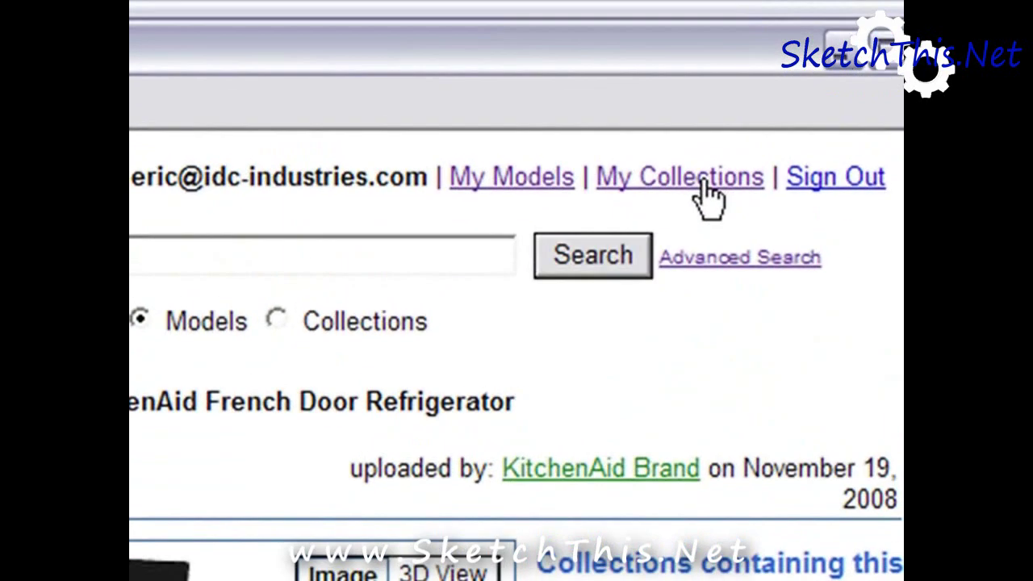
Download the refrigerator from the Appliances collection and load it into the current model.
left_click(766, 87)
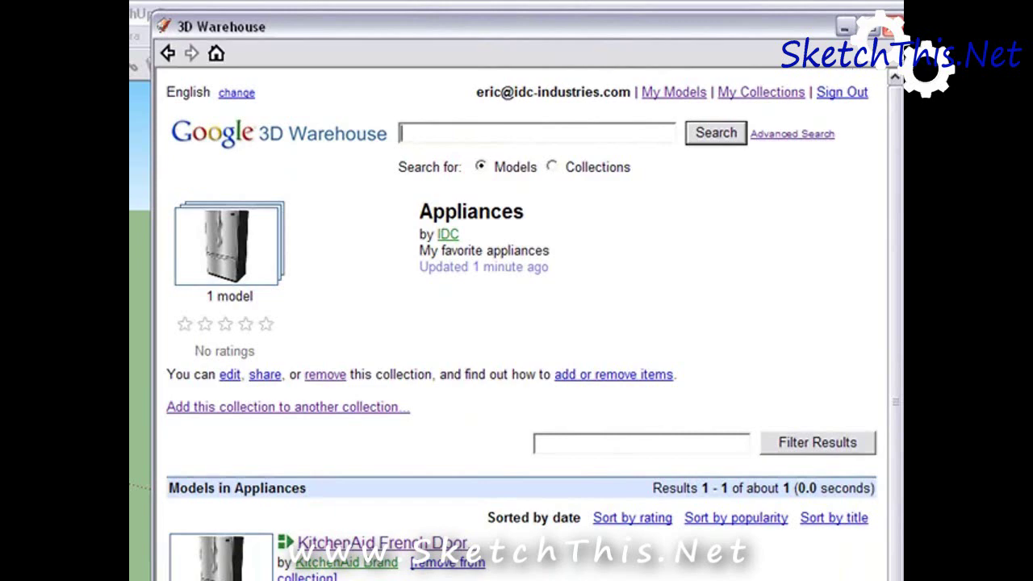
left_click(887, 29)
left_click(584, 66)
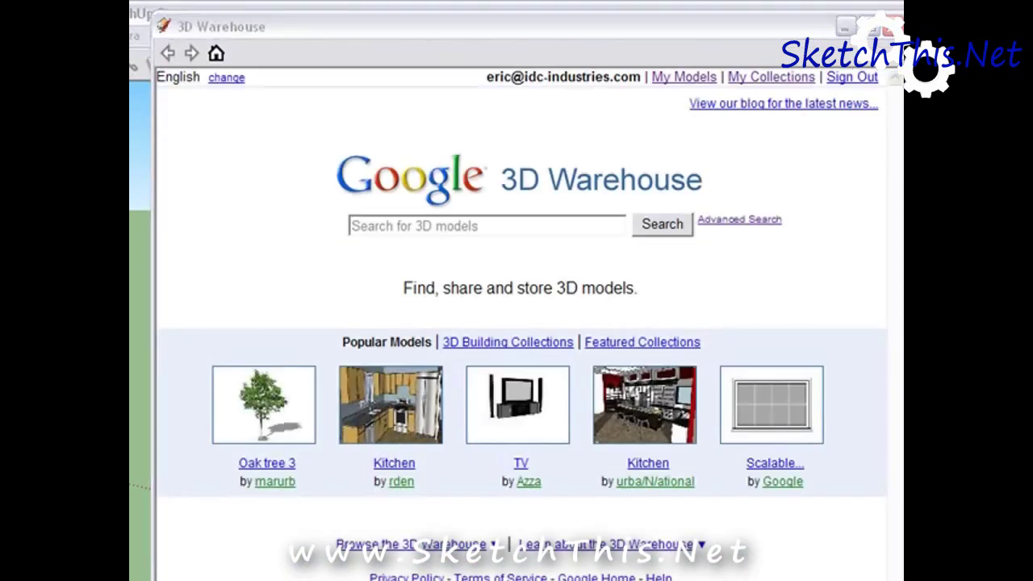
left_click(748, 77)
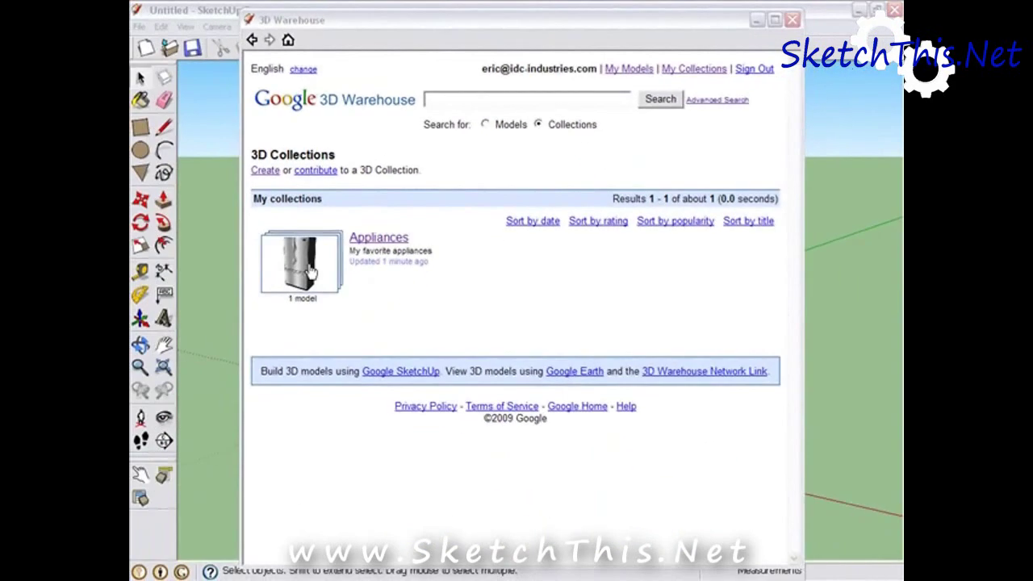
left_click(311, 273)
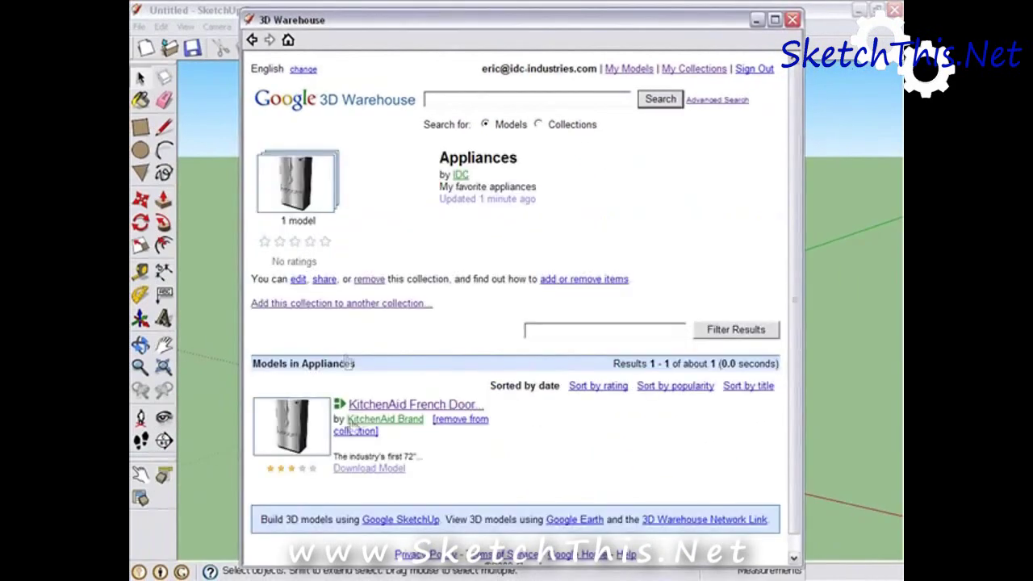
left_click(358, 470)
left_click(477, 317)
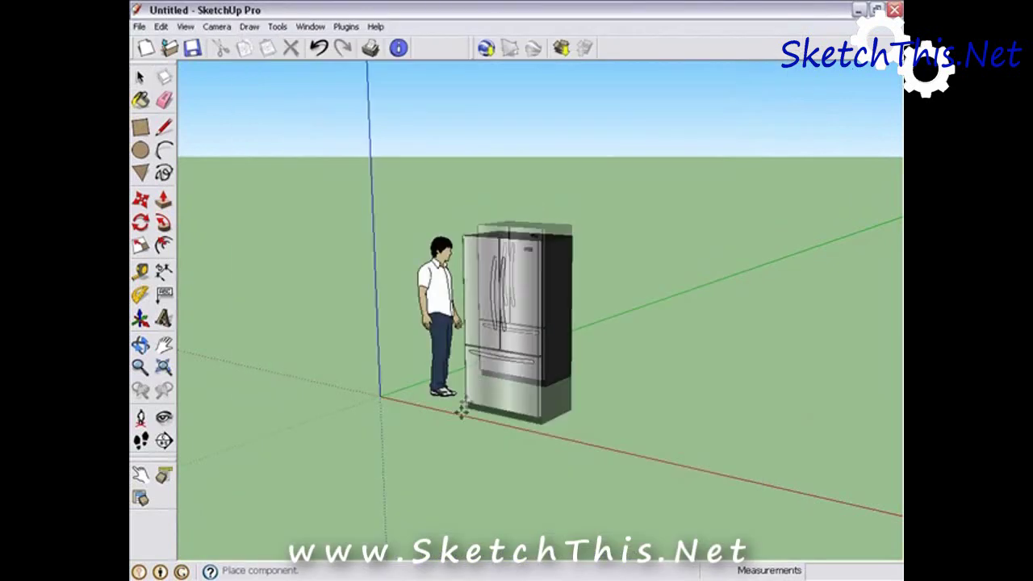
Place the refrigerator beside the standing figure and deselect it.
left_click(455, 376)
middle_click_drag(392, 334, 722, 367)
key("m")
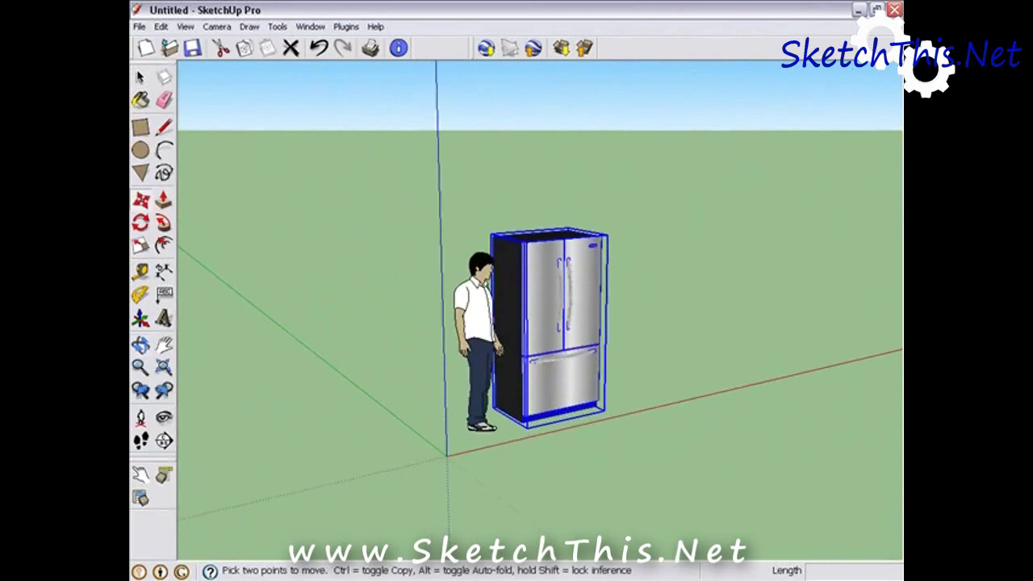
key("space")
left_click(355, 292)
Zoom in and orbit around the refrigerator to inspect its sides.
scroll(657, 347, "up", 3)
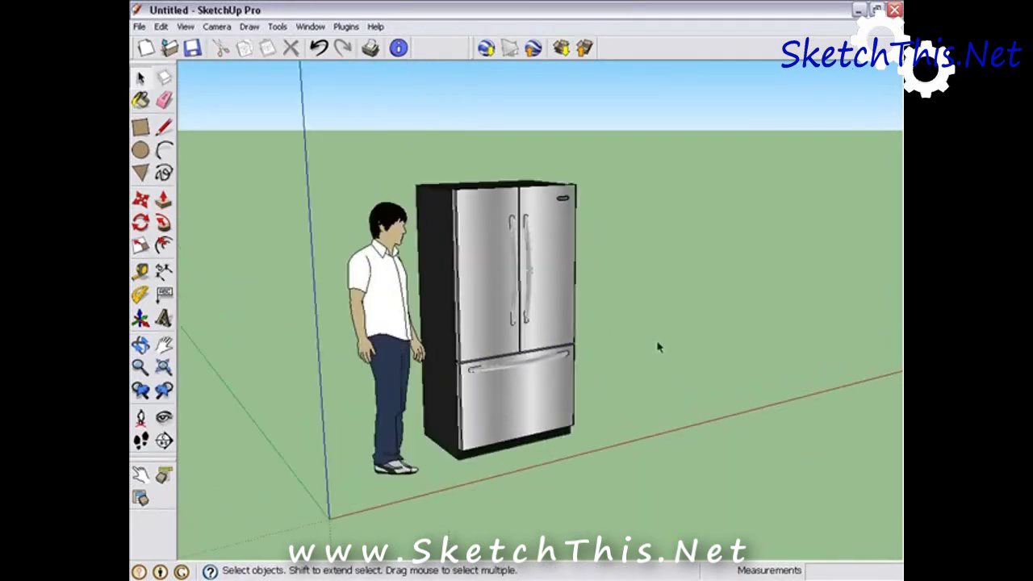
scroll(670, 341, "up", 2)
middle_click_drag(671, 341, 224, 362)
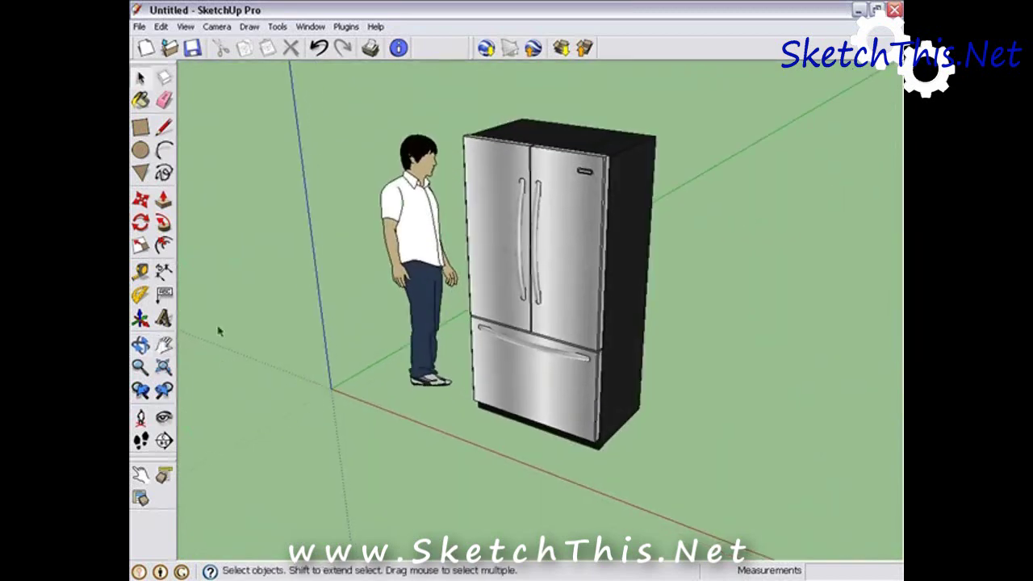
scroll(490, 168, "up", 2)
middle_click_drag(506, 278, 506, 269)
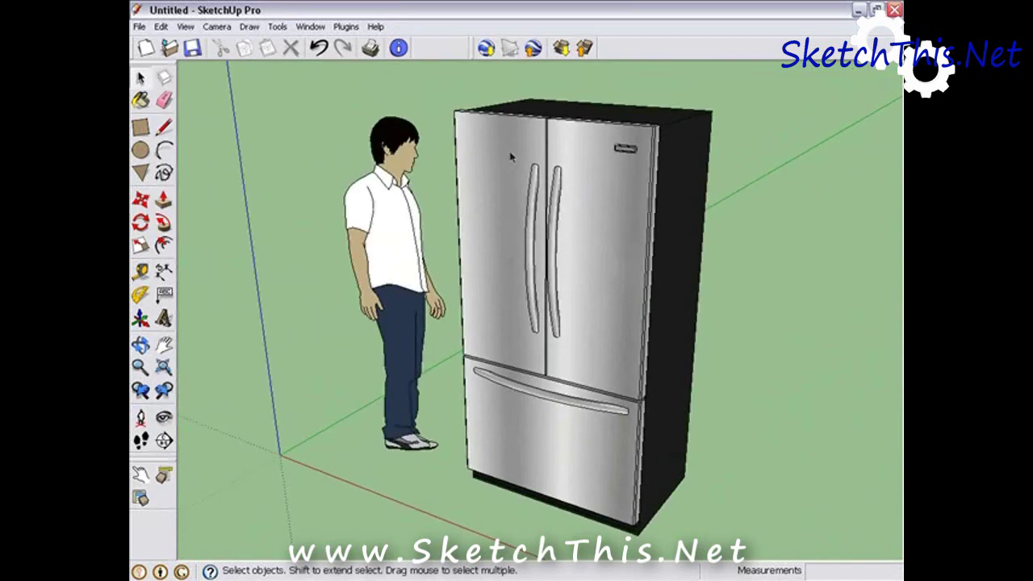
Reopen 3D Warehouse, view My Collections listing Appliances, and begin a new 3D collection.
left_click(562, 49)
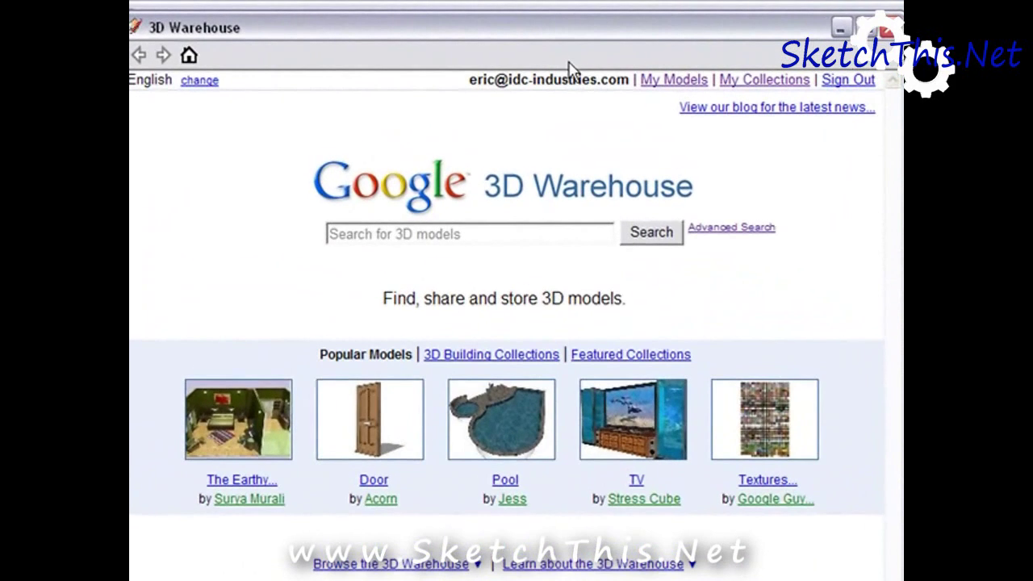
left_click(747, 80)
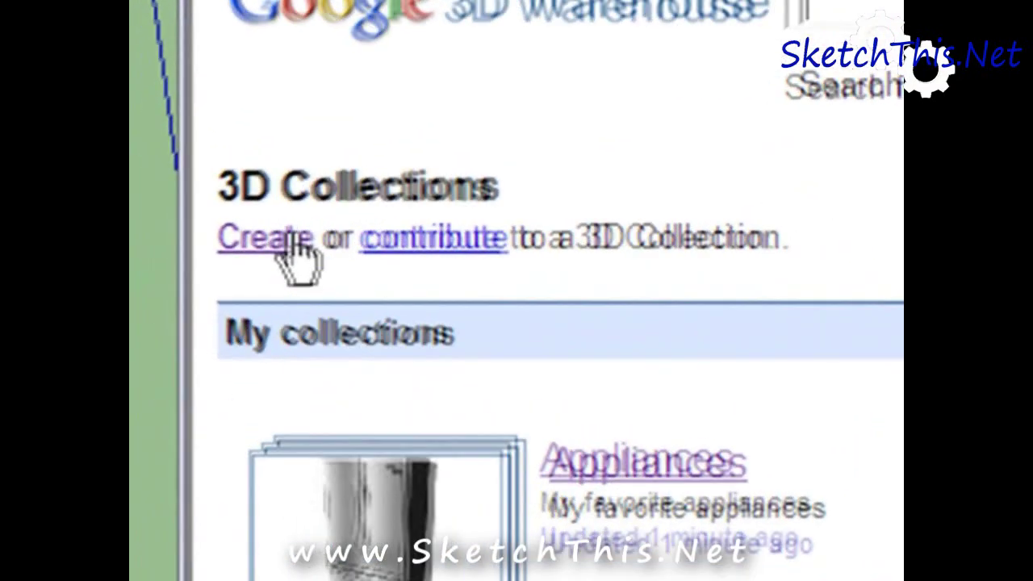
left_click(291, 242)
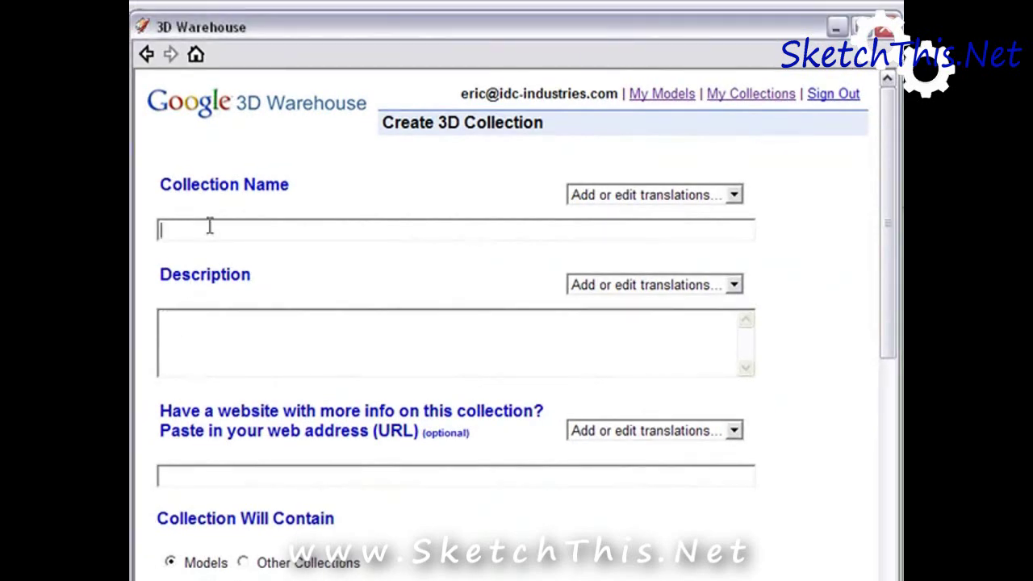
Name the collection 'Cabinet Lines', describe it as cabinet lines used in designs, containing Other Collections.
type("abinet Lines")
key("Tab")
key("Tab")
type("This is a collection of")
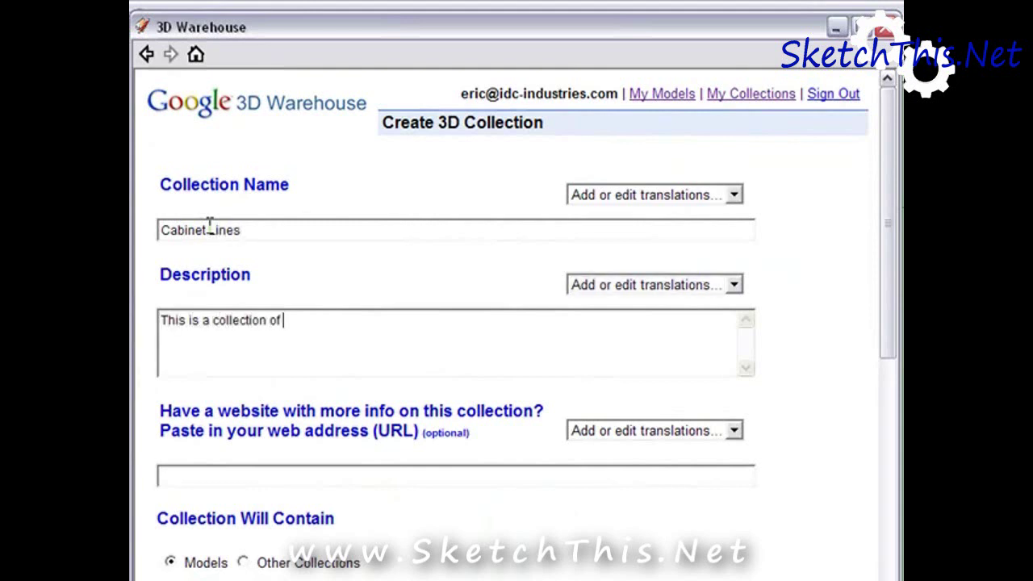
type(" different cabinet lin")
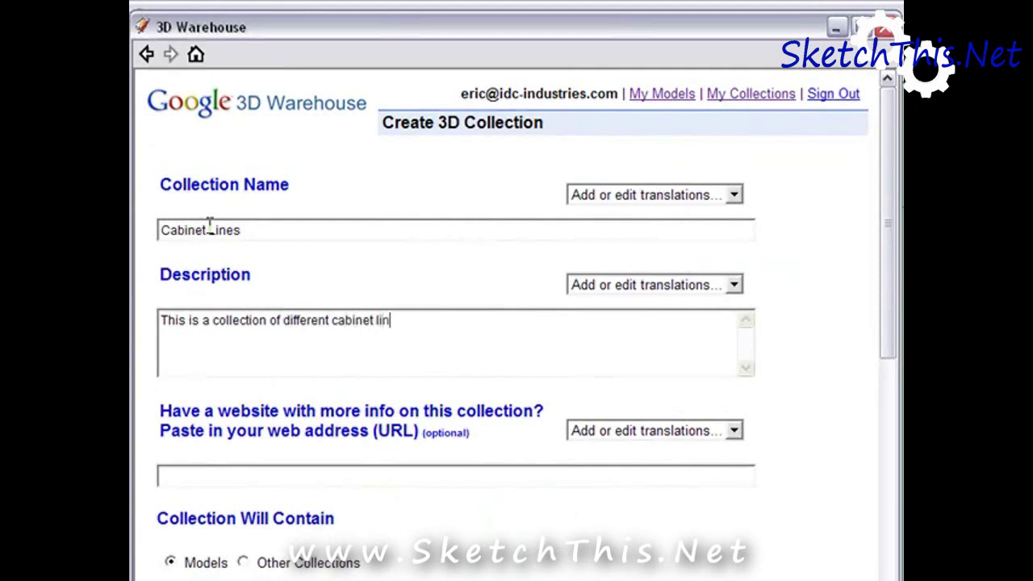
type("es that I use in my designs")
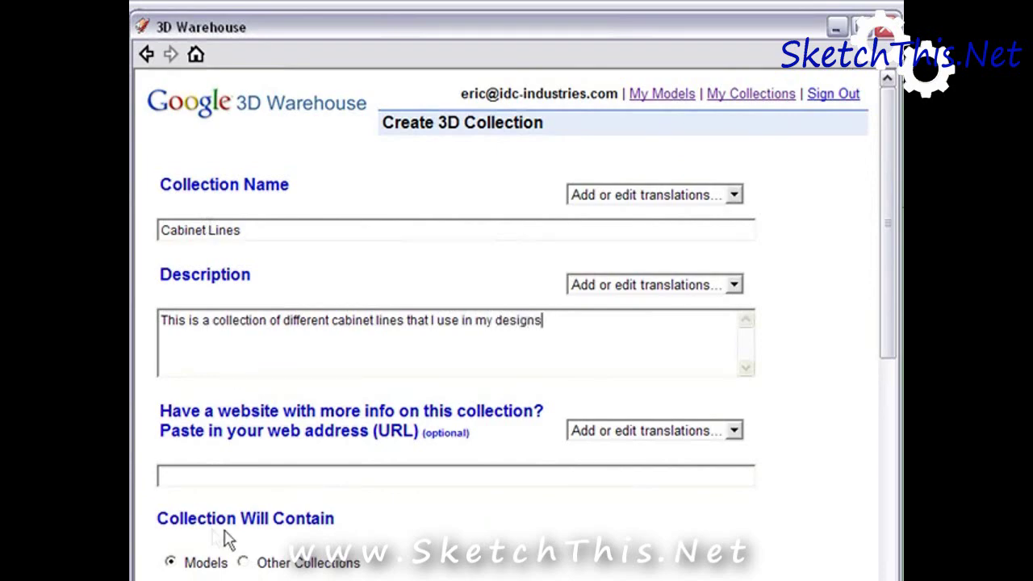
scroll(288, 545, "down", 5)
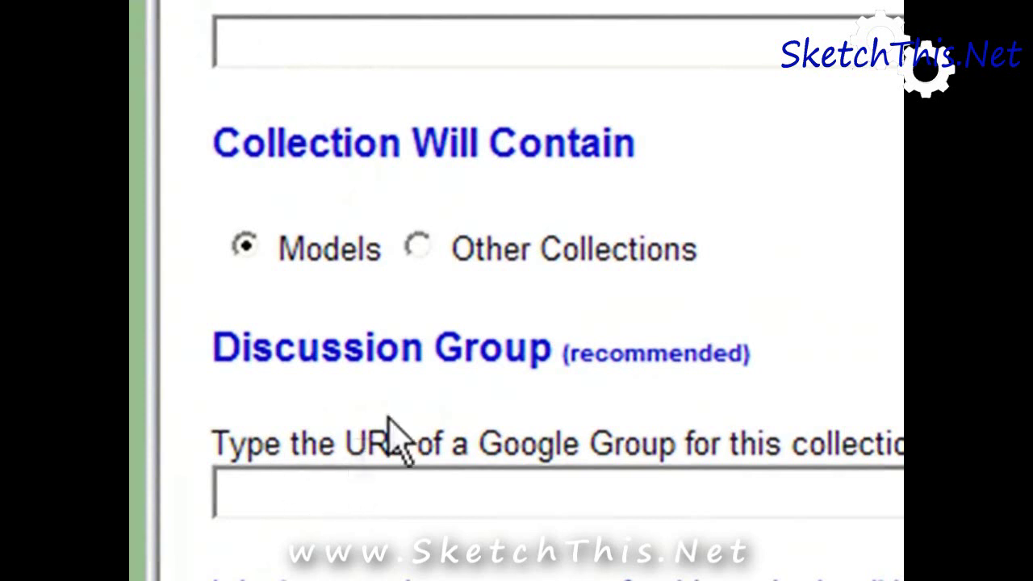
left_click(422, 250)
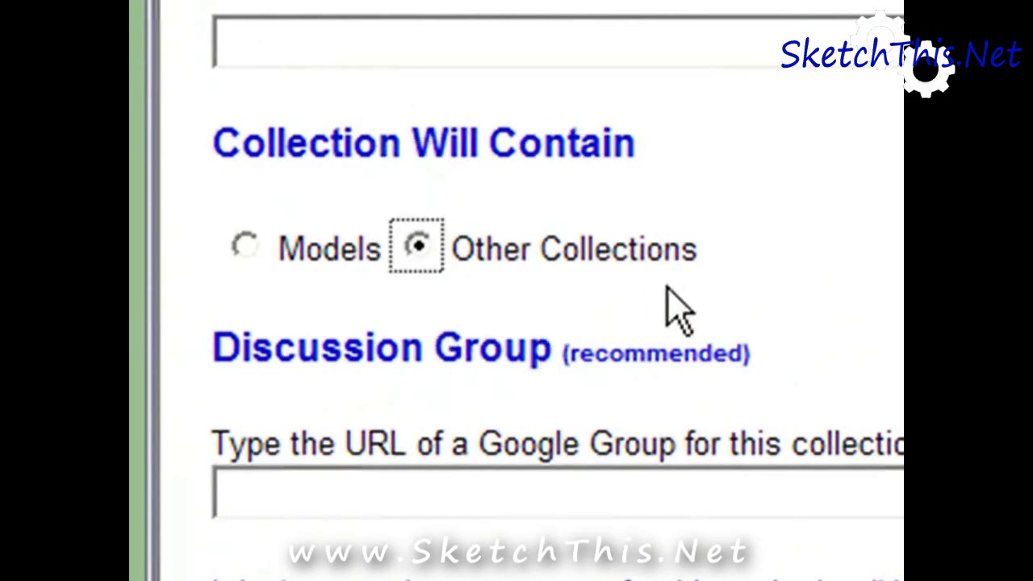
scroll(376, 128, "down", 3)
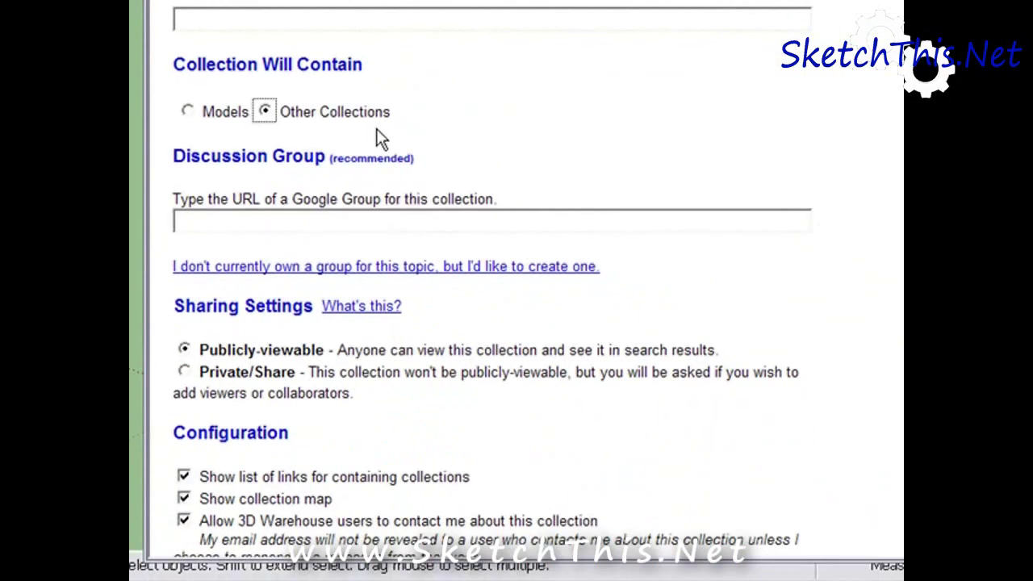
scroll(376, 128, "down", 15)
Save Cabinet Lines, then search collections for 'kitchen and bath'.
left_click(237, 317)
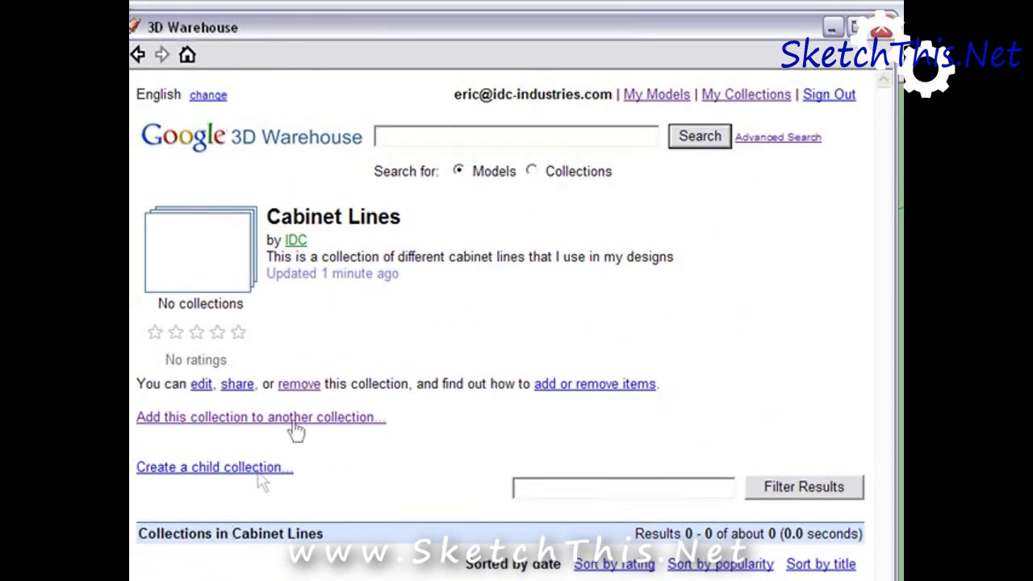
type("kitchen and bath")
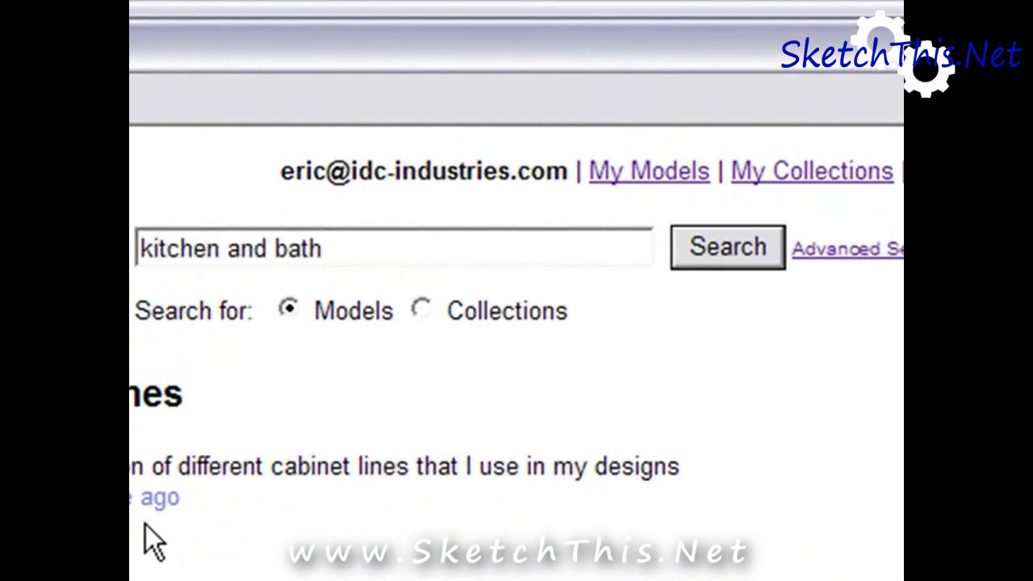
left_click(420, 310)
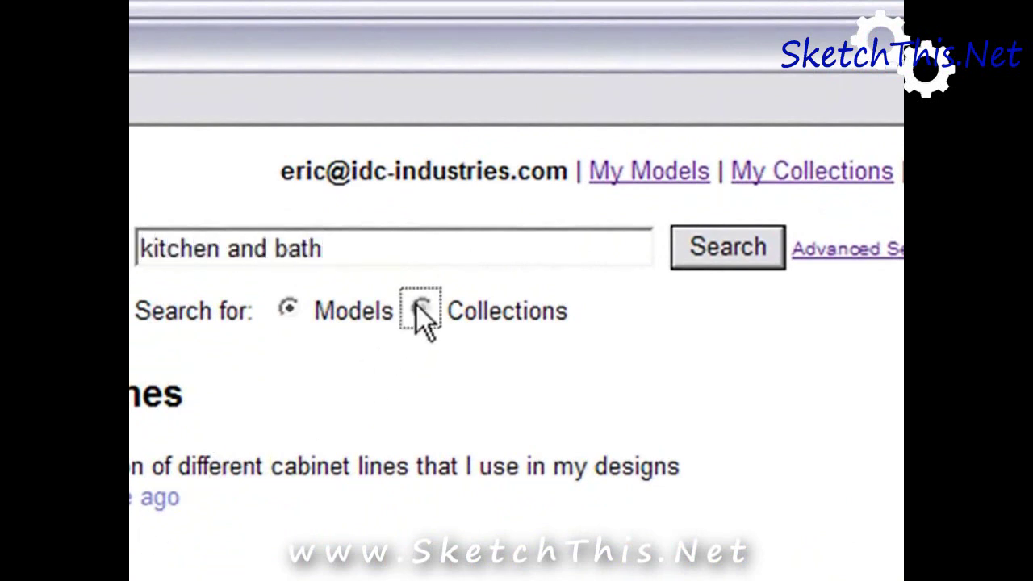
left_click(747, 250)
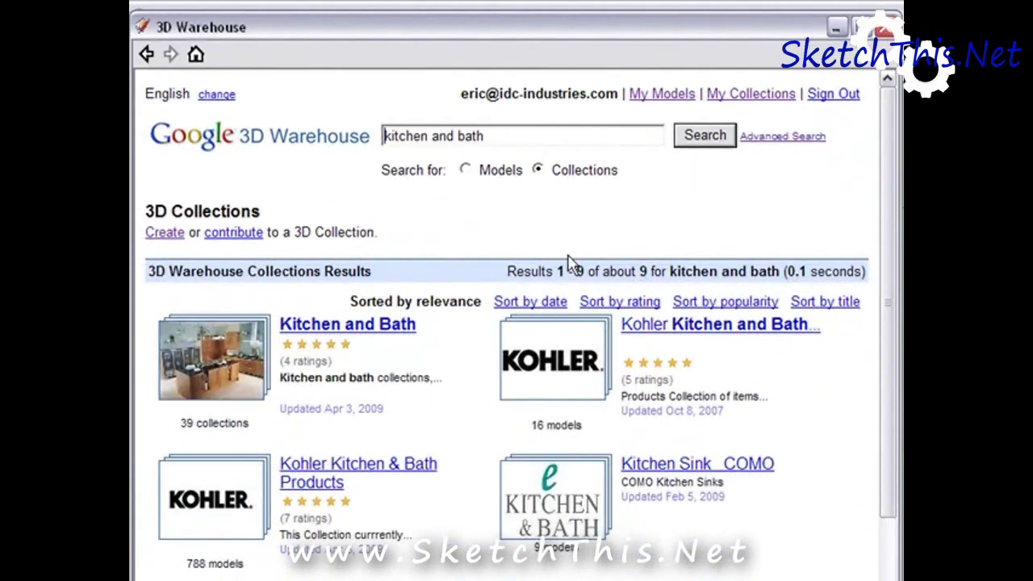
Open the Kitchen and Bath result, then its General Casework sub-collection.
left_click(214, 359)
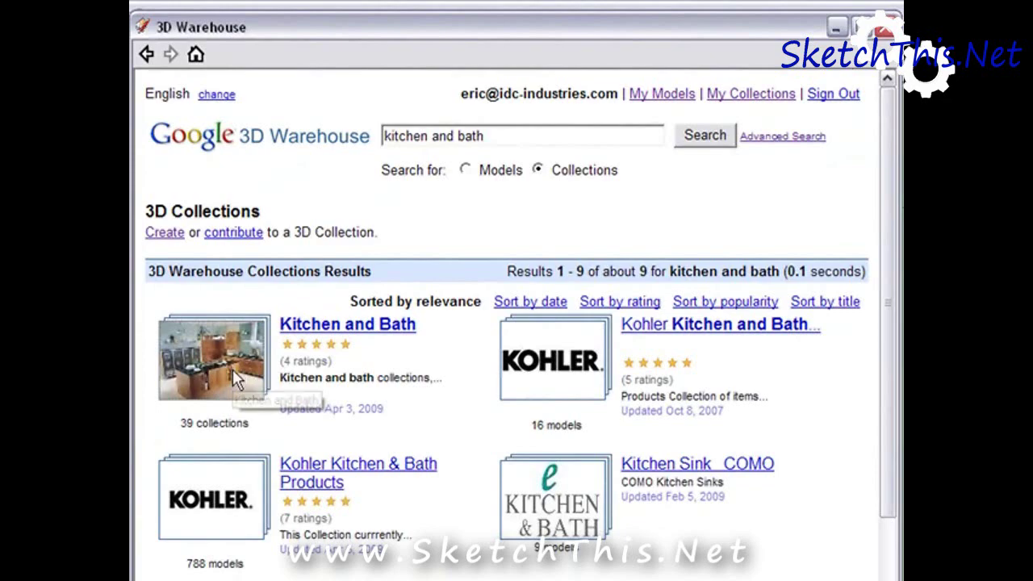
scroll(261, 399, "down", 4)
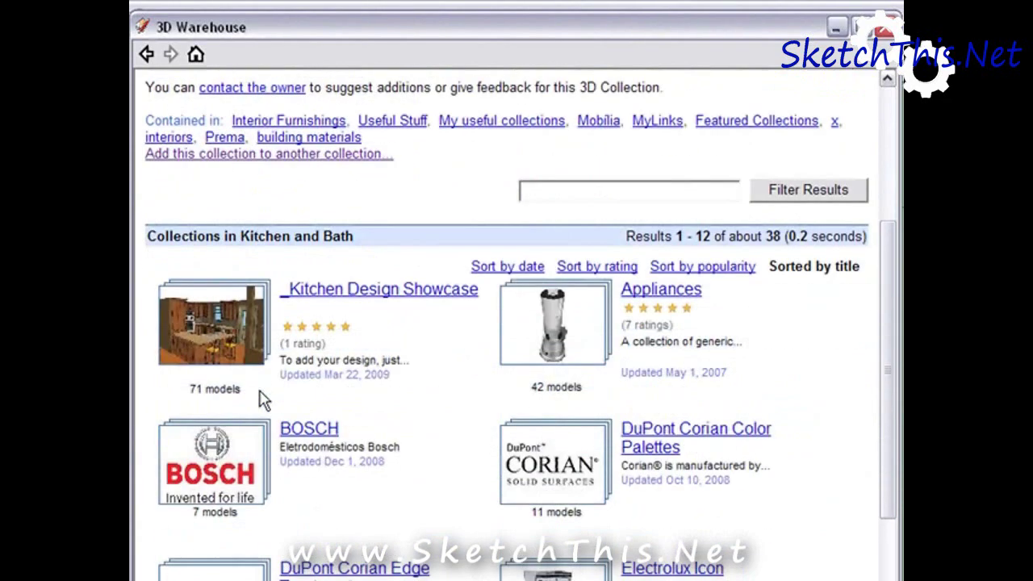
scroll(260, 398, "up", 3)
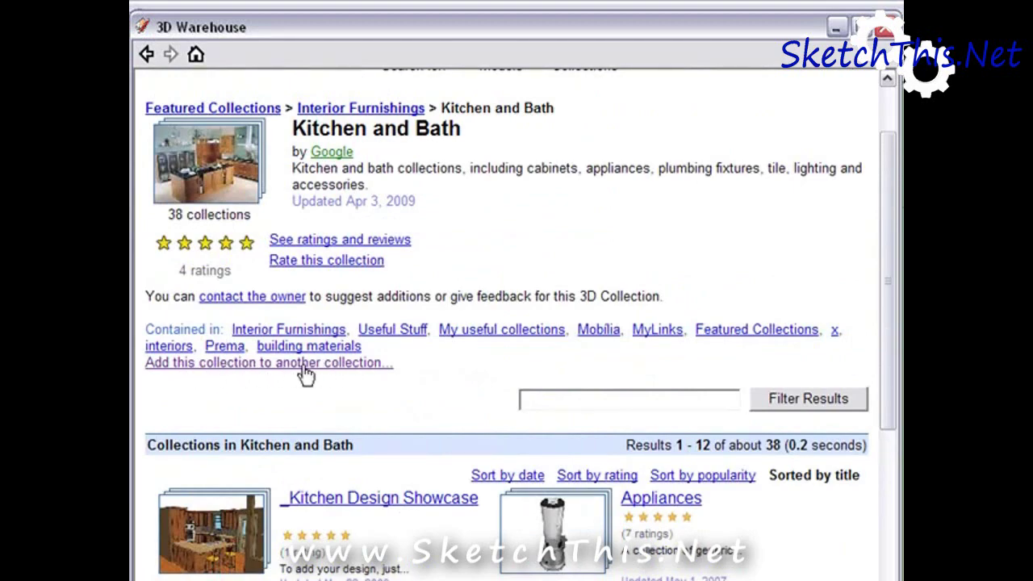
scroll(305, 373, "down", 10)
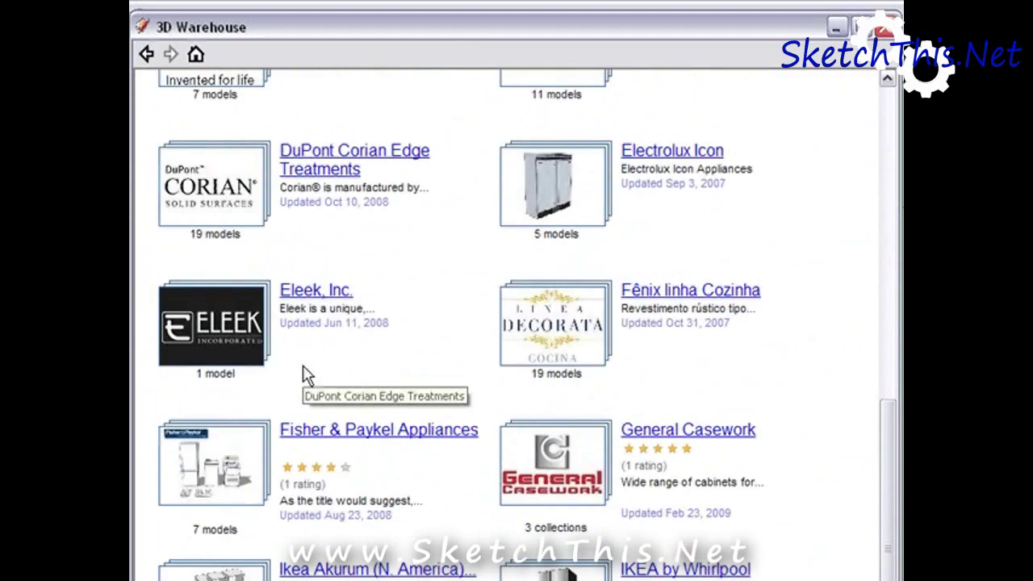
left_click(556, 478)
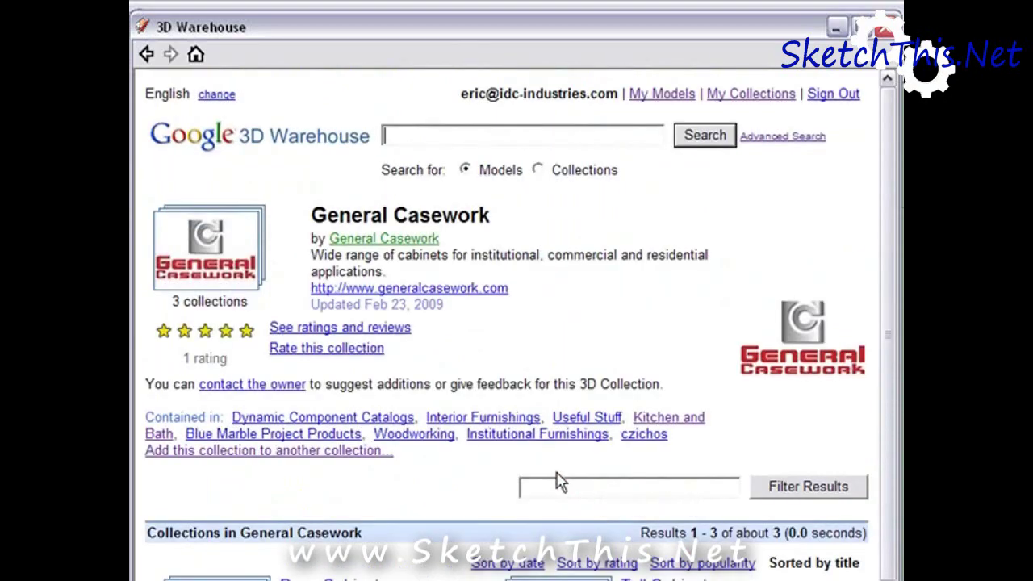
scroll(557, 480, "down", 3)
scroll(559, 481, "down", 3)
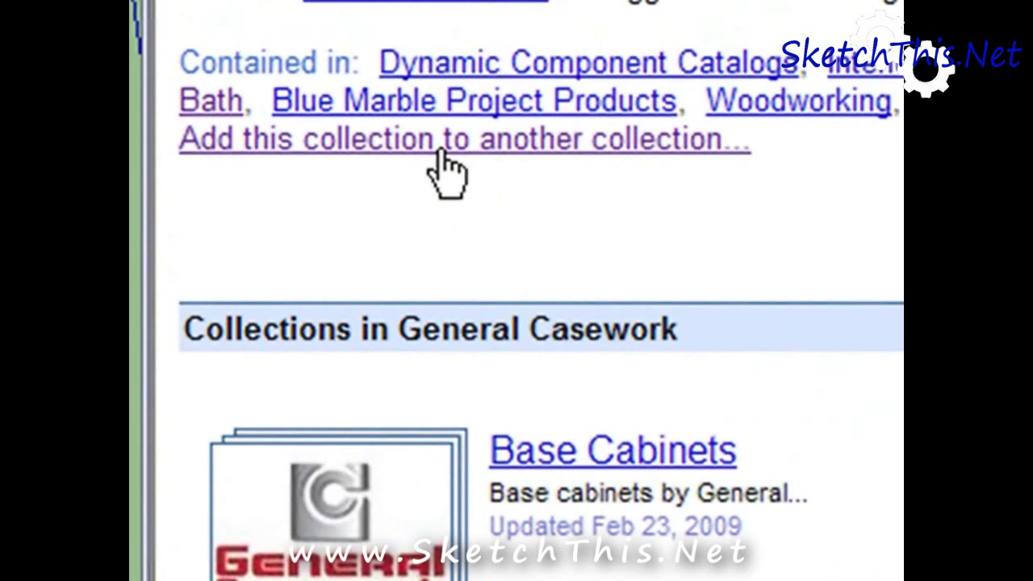
Add the General Casework collection into Cabinet Lines, then go back to My Collections.
left_click(448, 142)
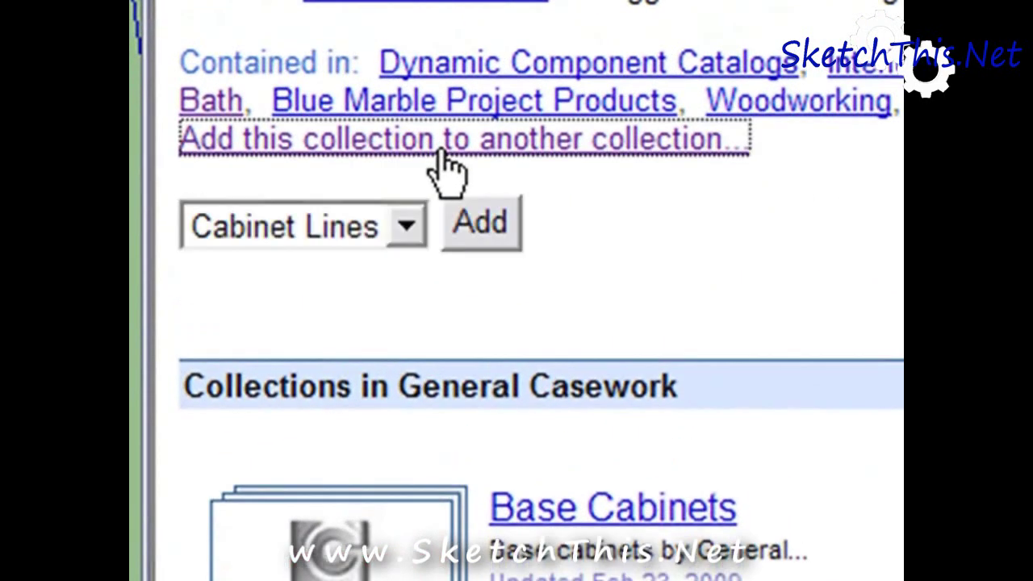
left_click(477, 242)
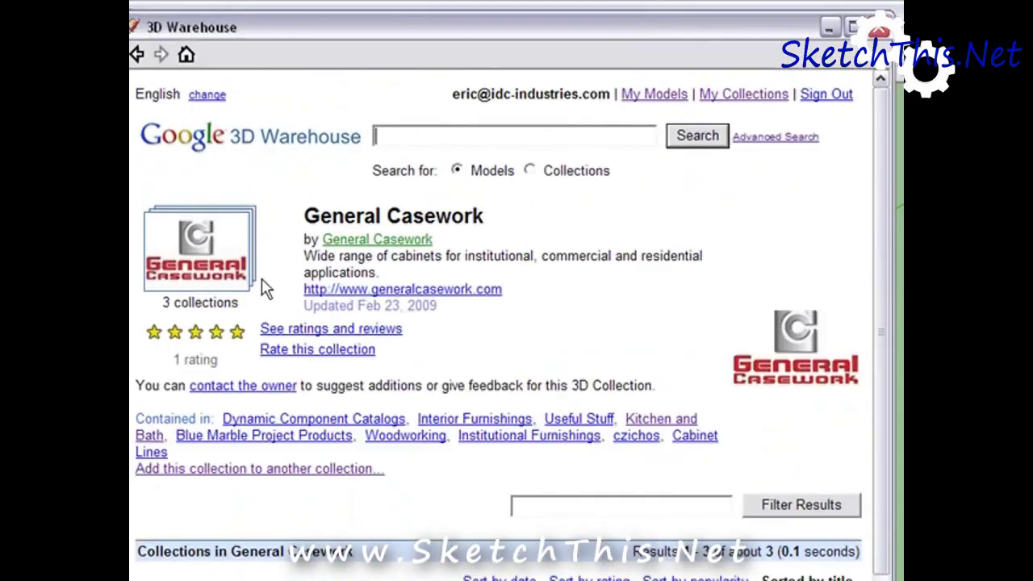
left_click(736, 97)
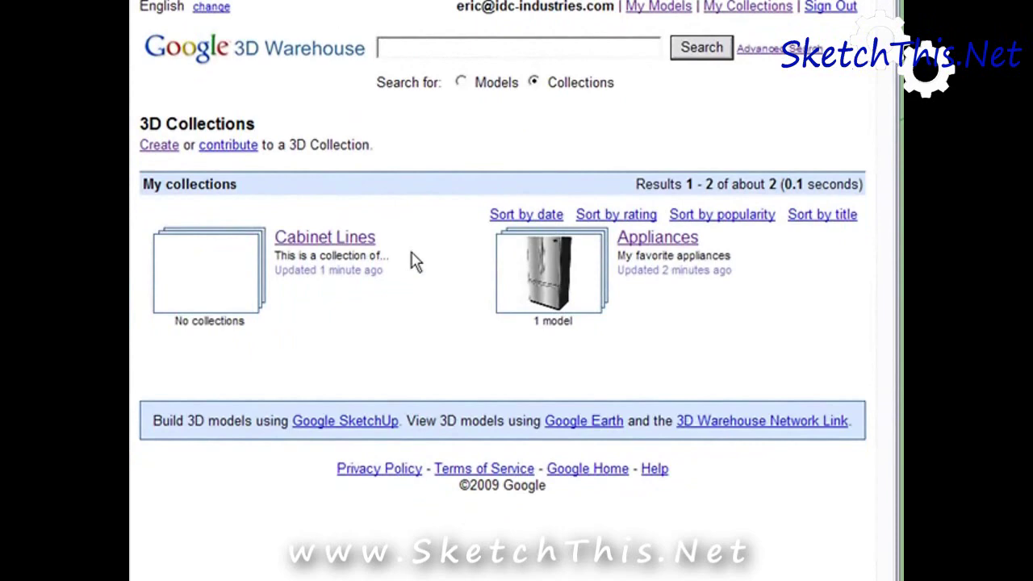
left_click(237, 271)
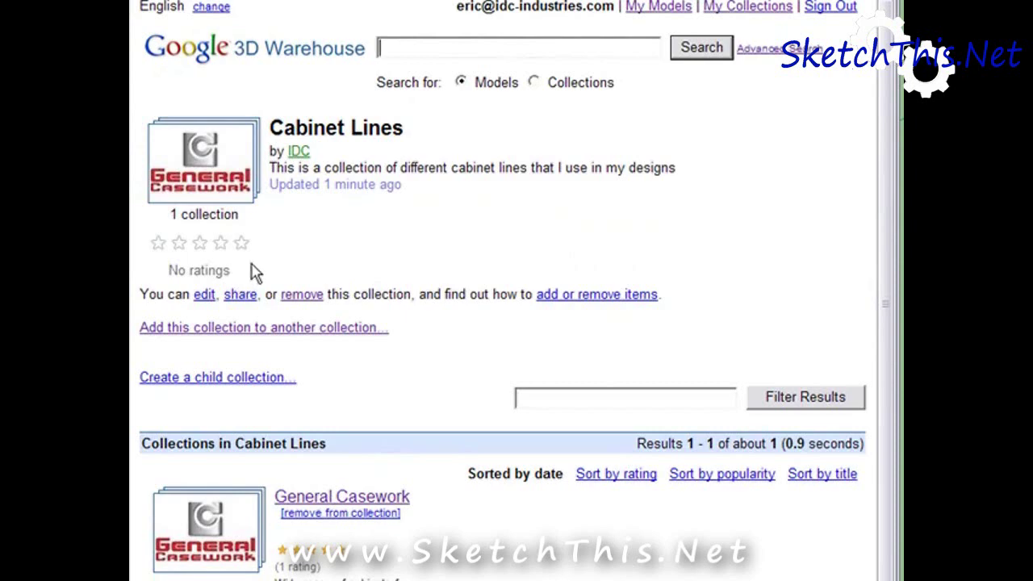
scroll(258, 306, "down", 1)
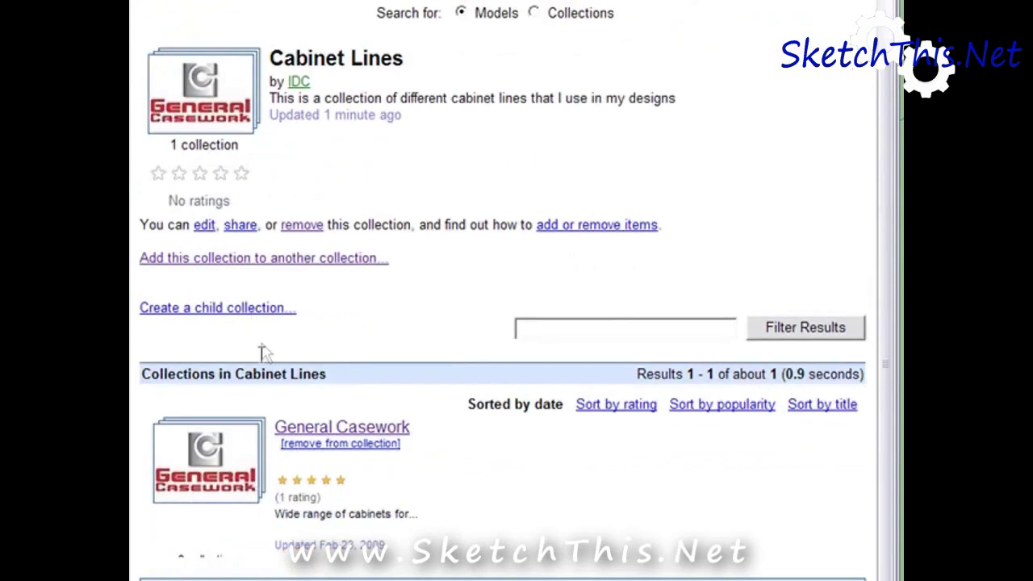
left_click(225, 458)
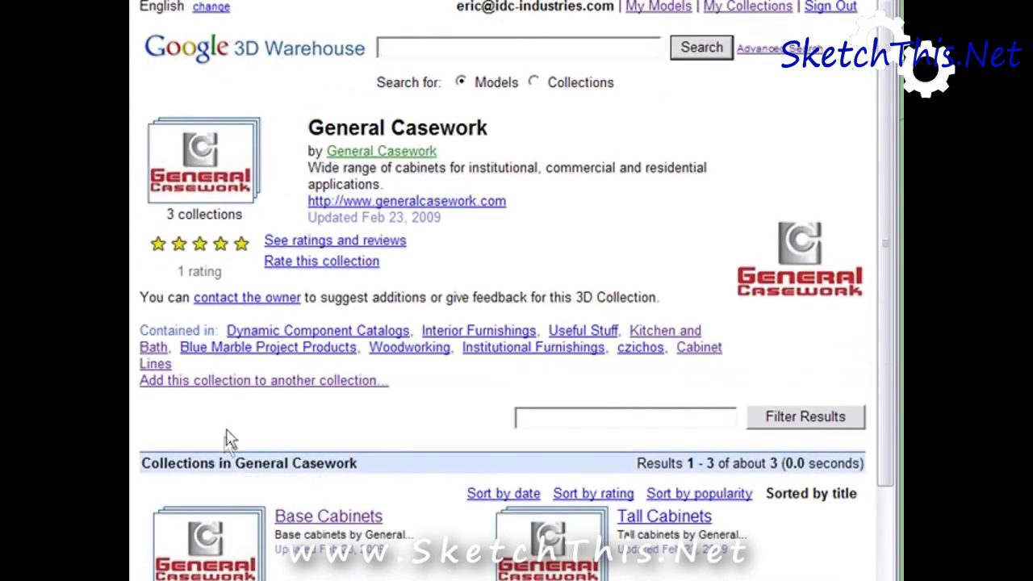
scroll(227, 419, "down", 2)
scroll(229, 387, "down", 3)
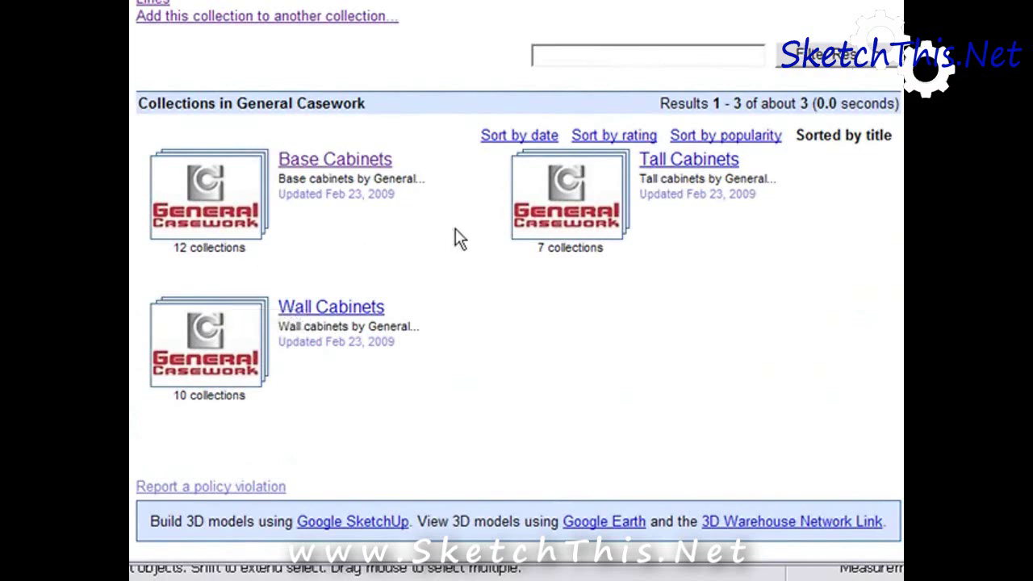
scroll(457, 235, "up", 3)
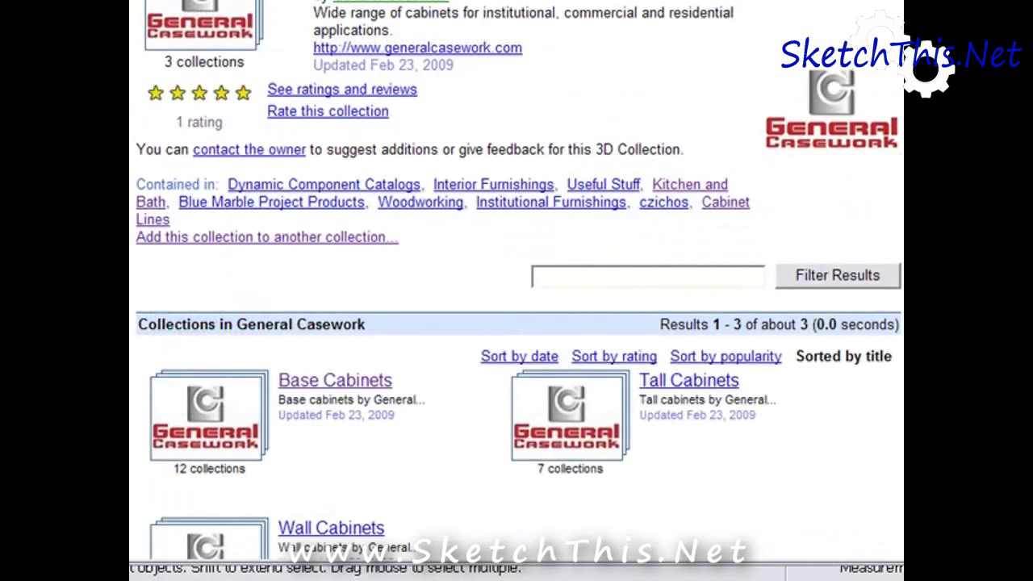